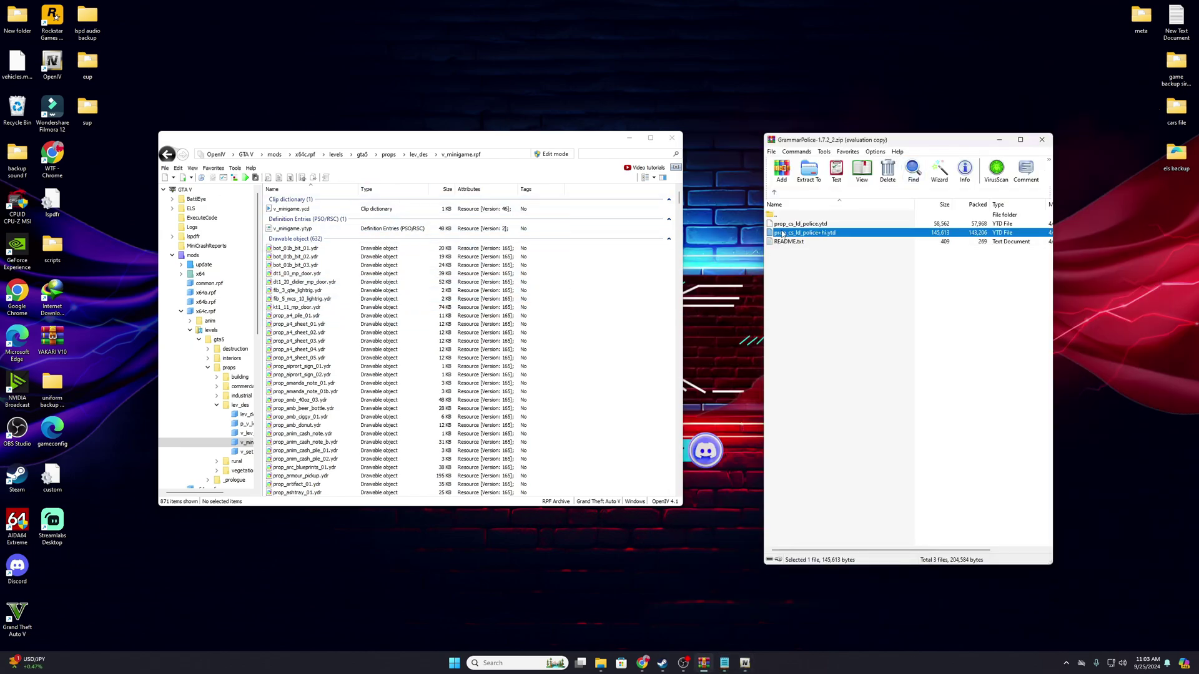
Select both Grammar Police .ytd textures and switch OpenIV into edit mode
{"action": "left_click", "coordinate": [823, 225], "text": "ctrl"}
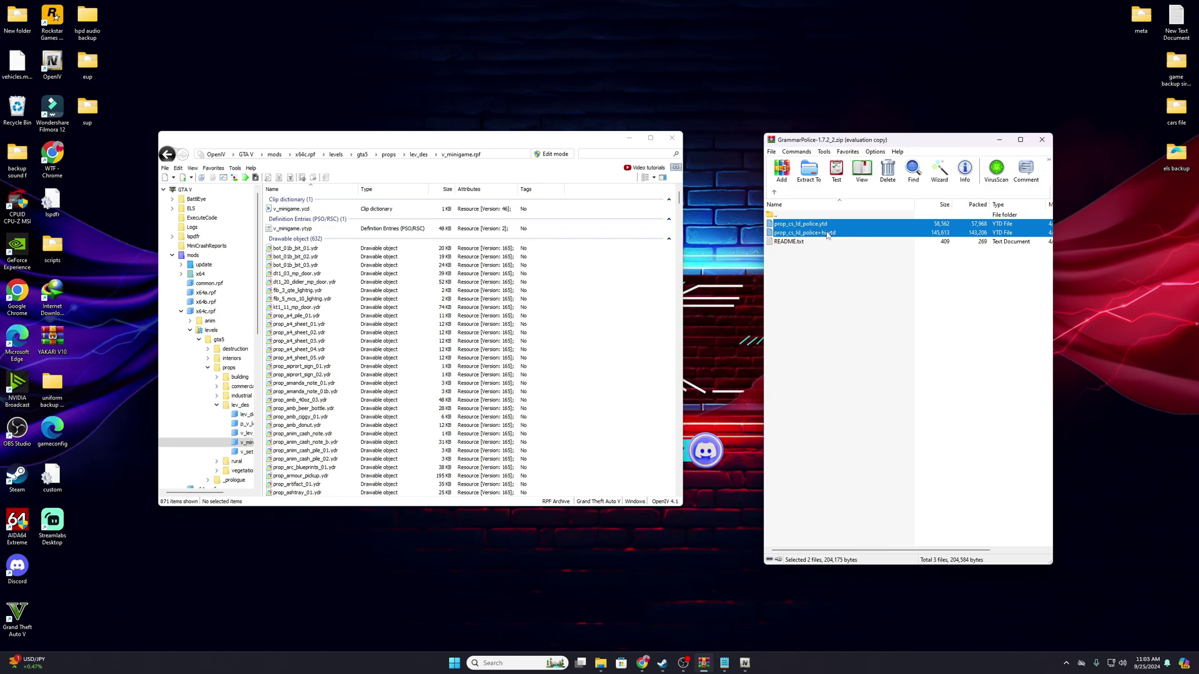
{"action": "left_click_drag", "start_coordinate": [787, 233], "coordinate": [637, 188]}
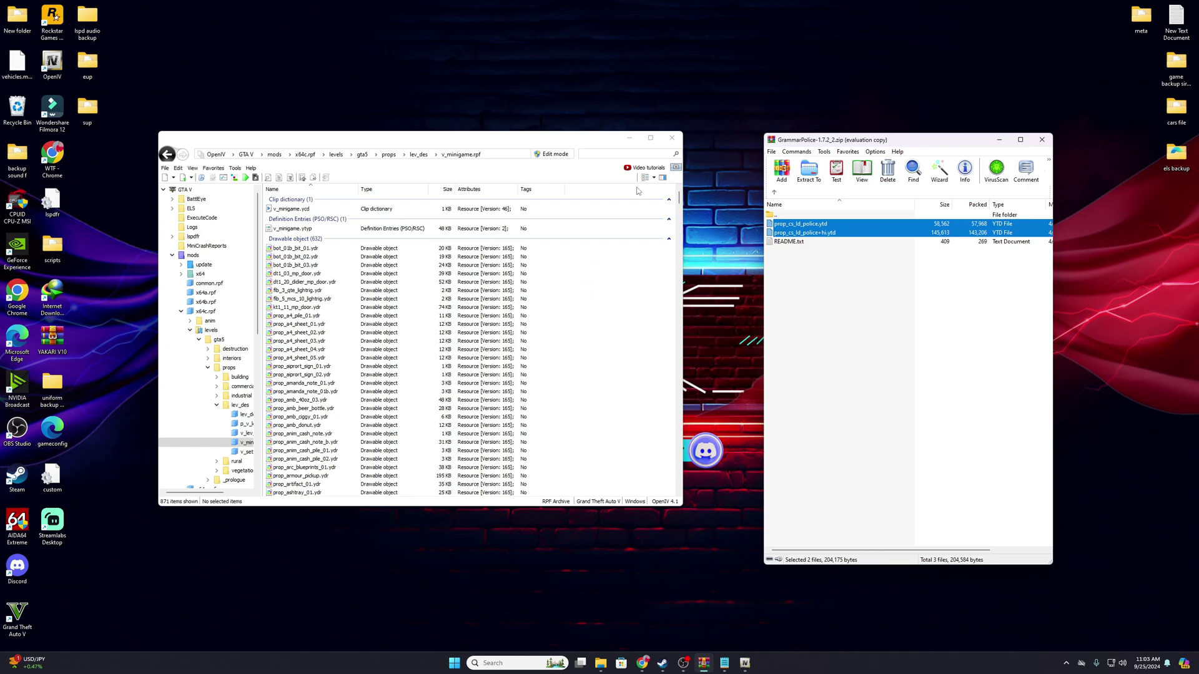
{"action": "left_click", "coordinate": [564, 156]}
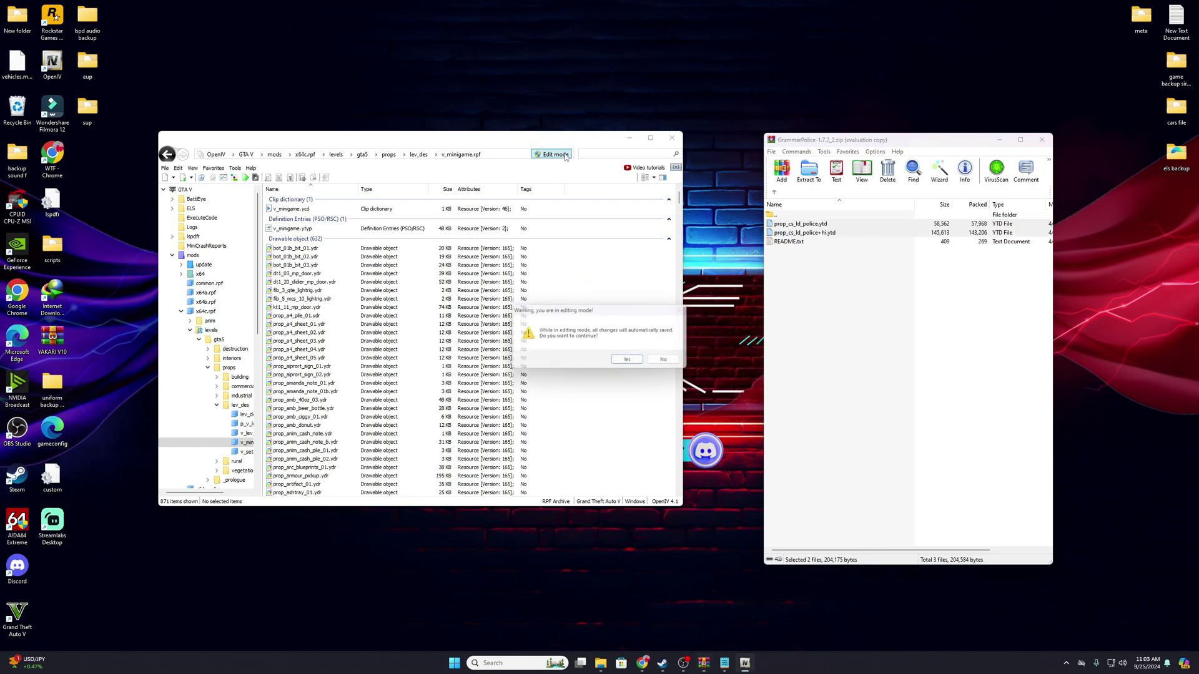
{"action": "left_click", "coordinate": [639, 368]}
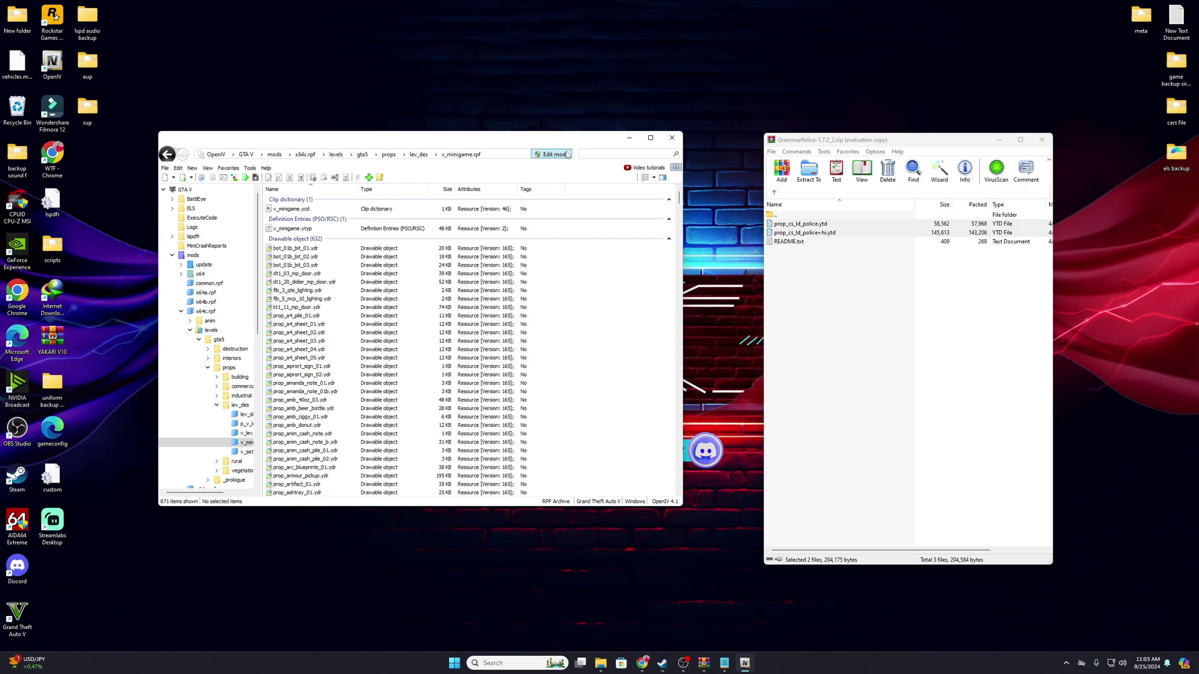
Copy the two texture files into v_minigame.rpf, then close OpenIV
{"action": "left_click_drag", "start_coordinate": [820, 228], "coordinate": [916, 276]}
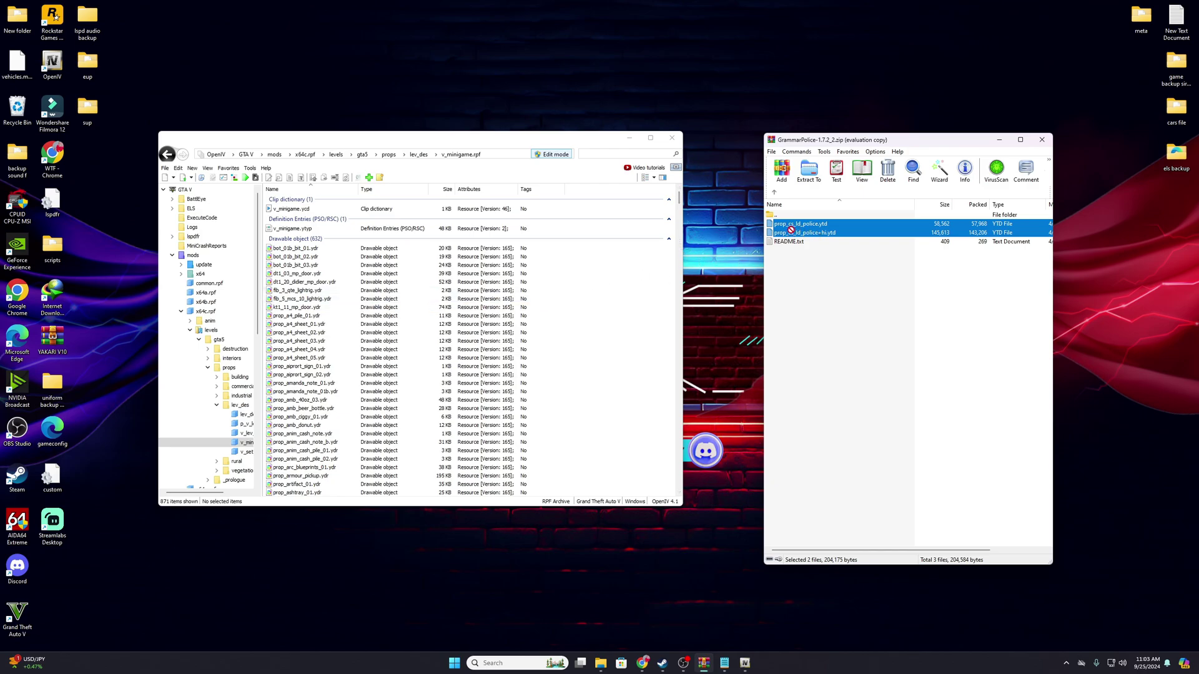
{"action": "left_click_drag", "start_coordinate": [789, 230], "coordinate": [827, 81]}
{"action": "left_click", "coordinate": [672, 137]}
Close the Grammar Police archive and browse to Grand Theft Auto V\plugins\LSPDFR\GrammarPolice, selecting custom
{"action": "left_click", "coordinate": [1042, 139]}
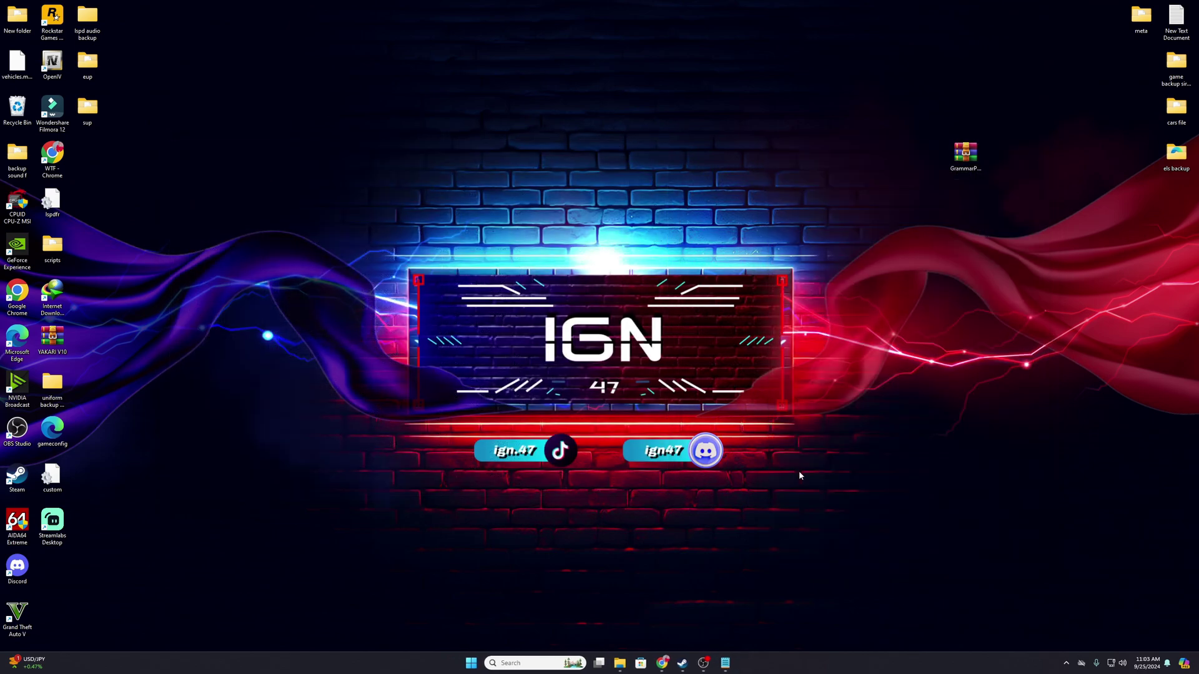
{"action": "mouse_move", "coordinate": [622, 658]}
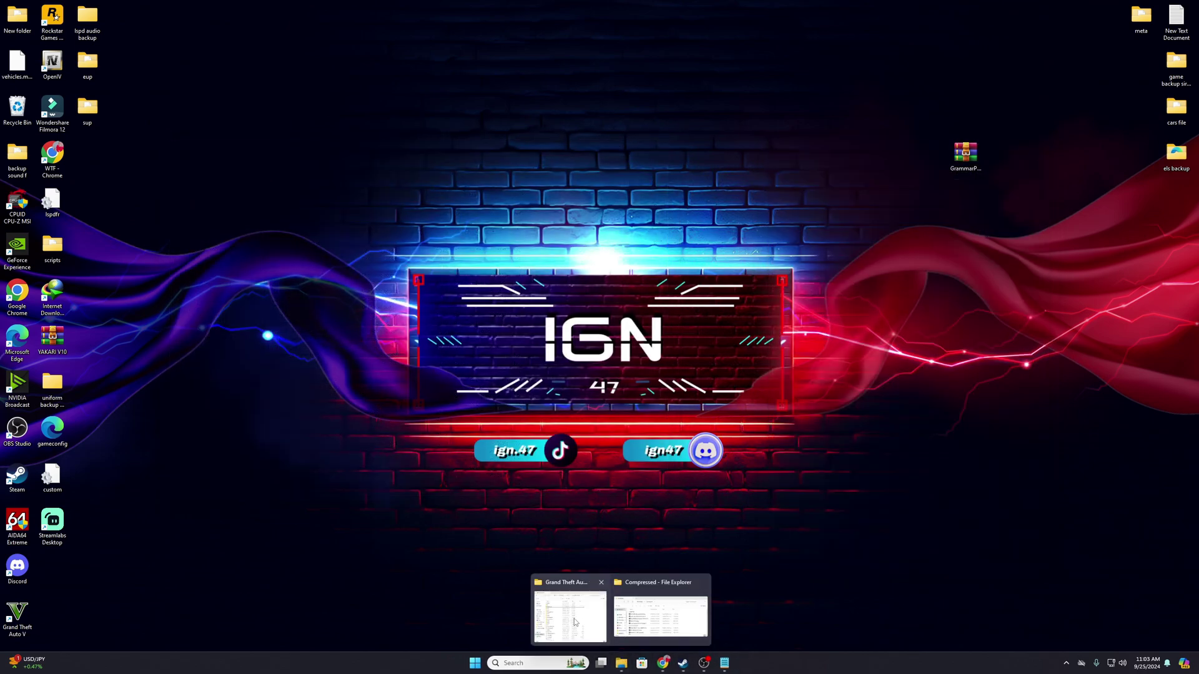
{"action": "left_click", "coordinate": [556, 600]}
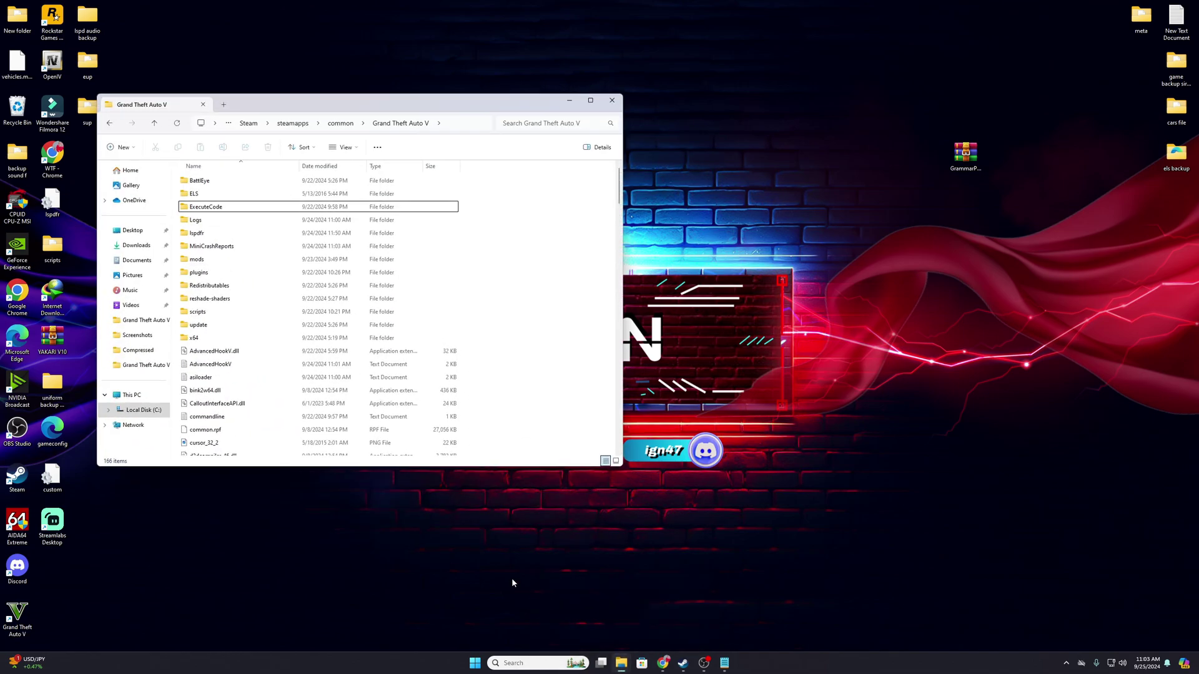
{"action": "double_click", "coordinate": [212, 275]}
{"action": "double_click", "coordinate": [213, 208]}
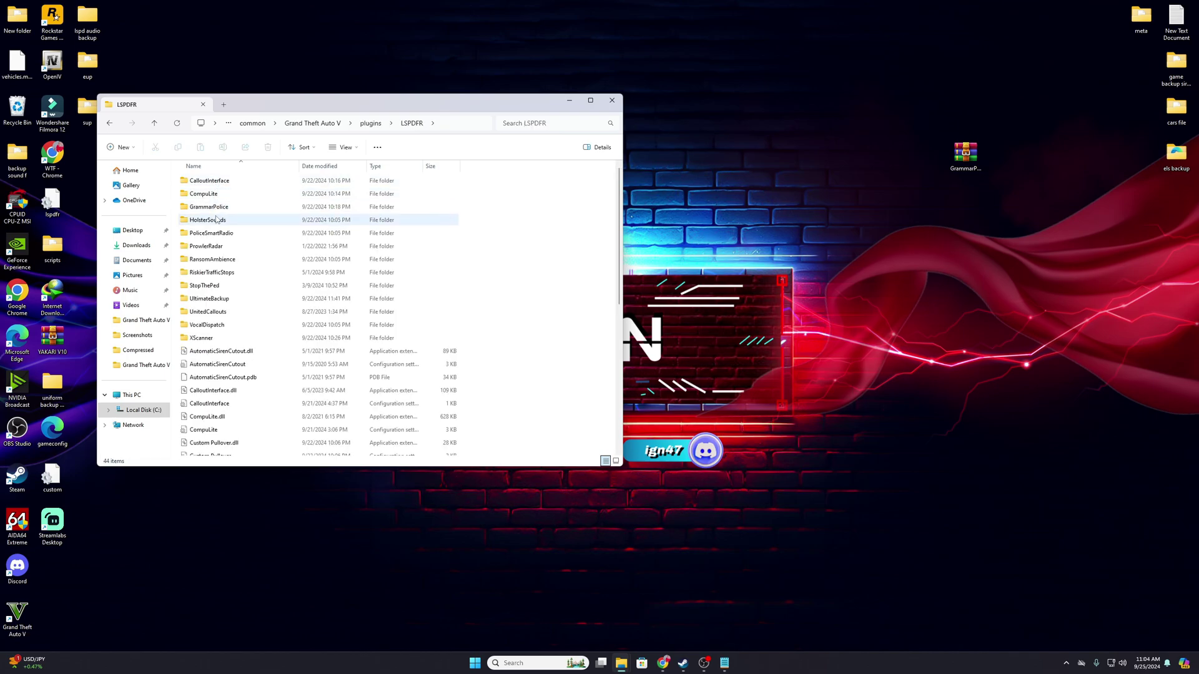
{"action": "double_click", "coordinate": [248, 208]}
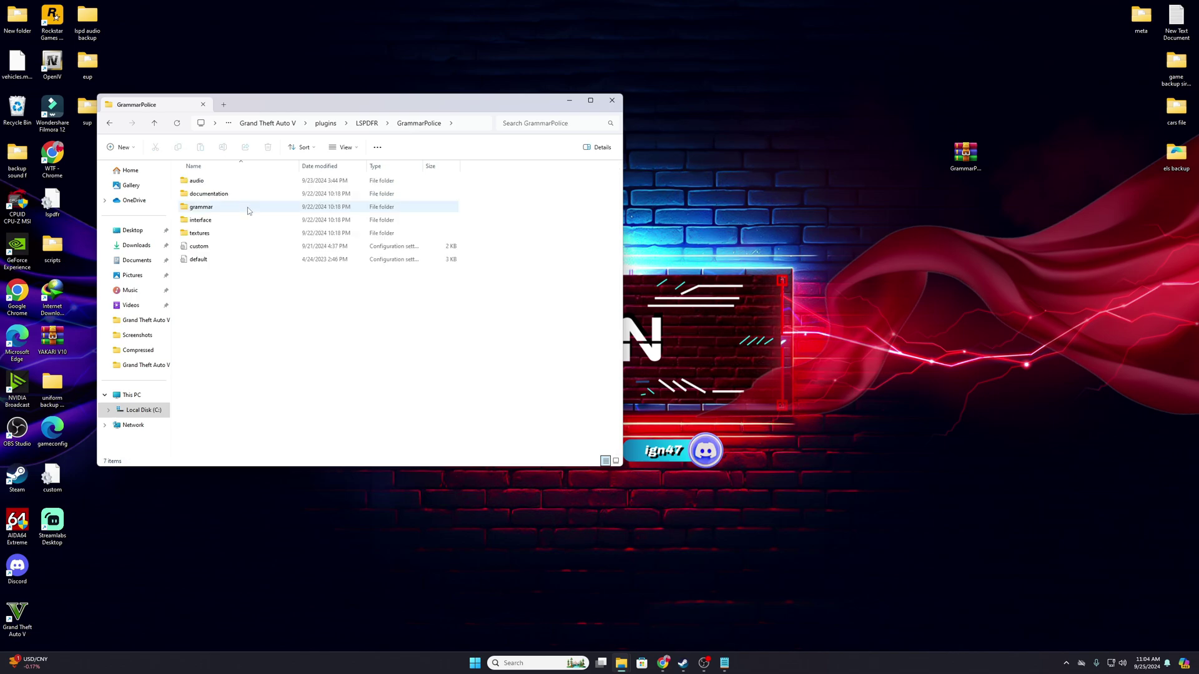
{"action": "left_click", "coordinate": [212, 251]}
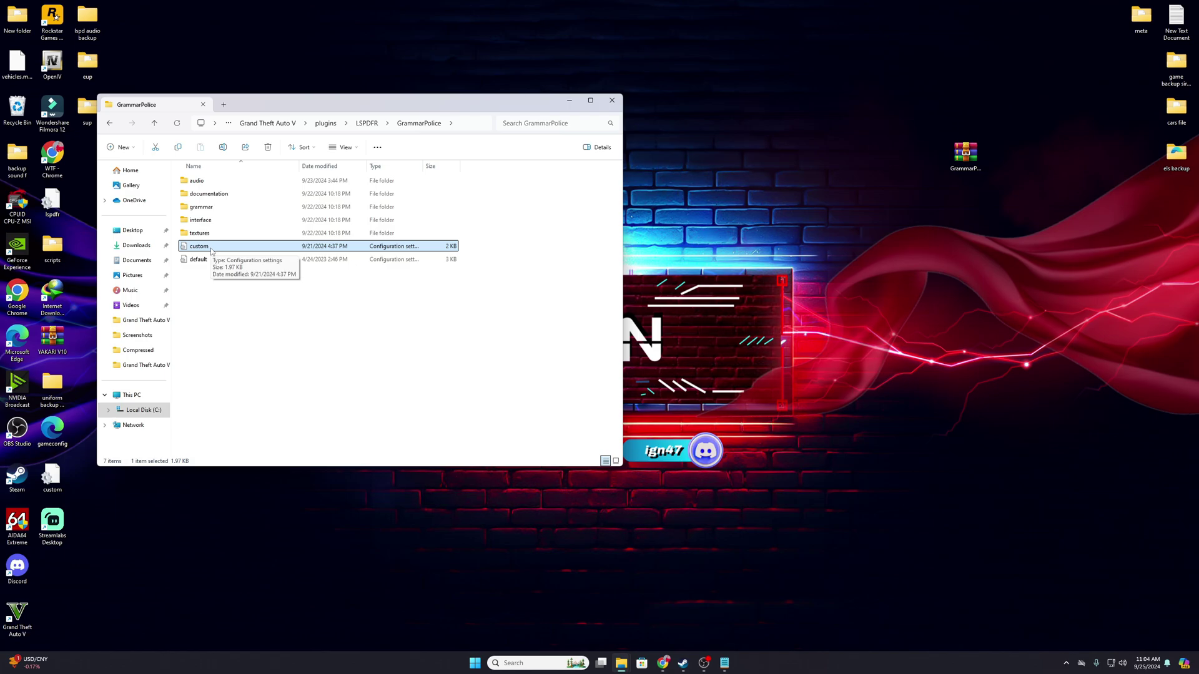
Move the custom config to the desktop, overwriting the old copy, and duplicate the default config
{"action": "left_click_drag", "start_coordinate": [217, 248], "coordinate": [808, 306]}
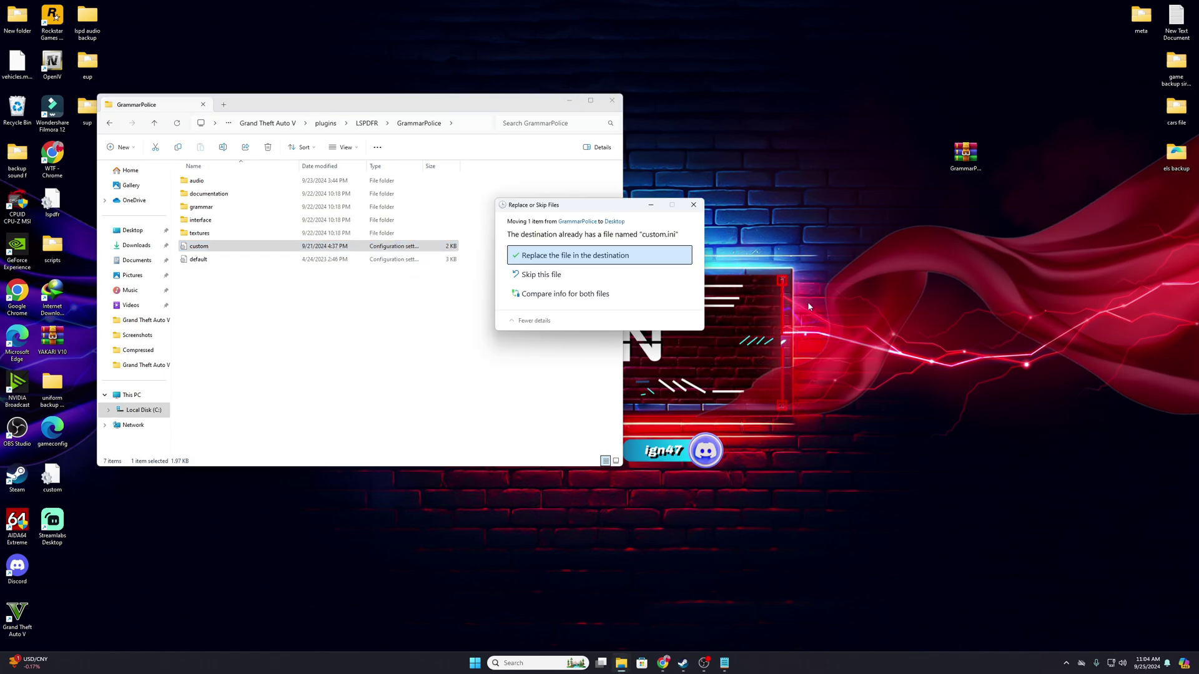
{"action": "left_click", "coordinate": [568, 257]}
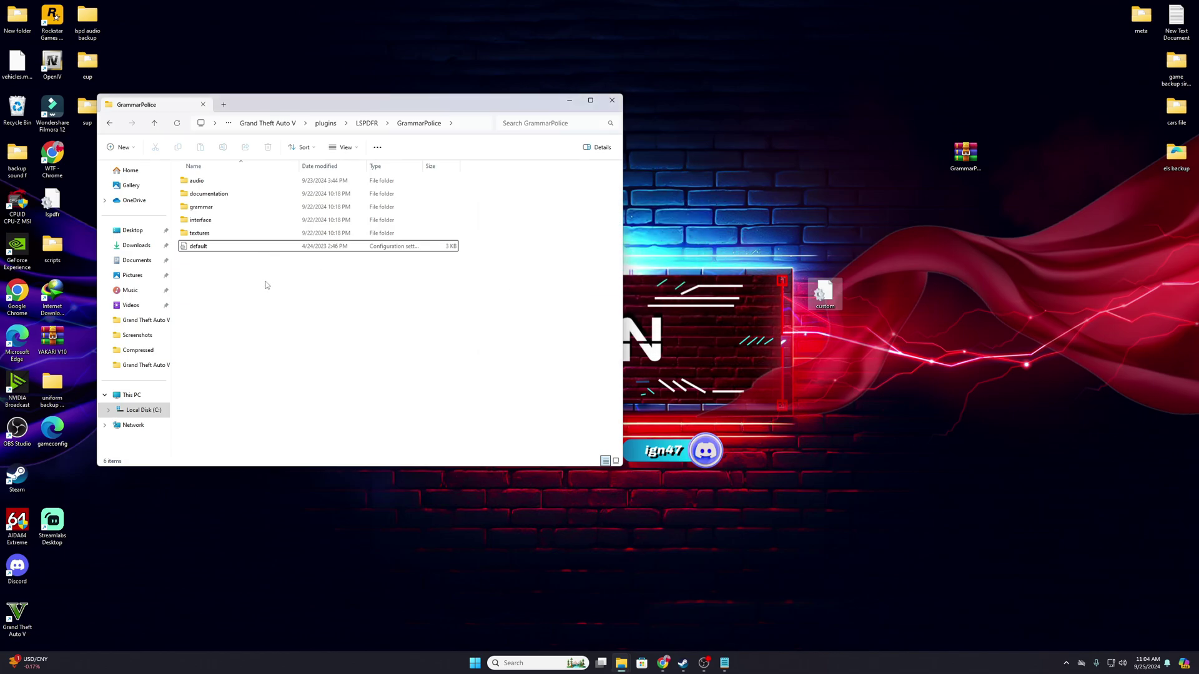
{"action": "left_click", "coordinate": [220, 249]}
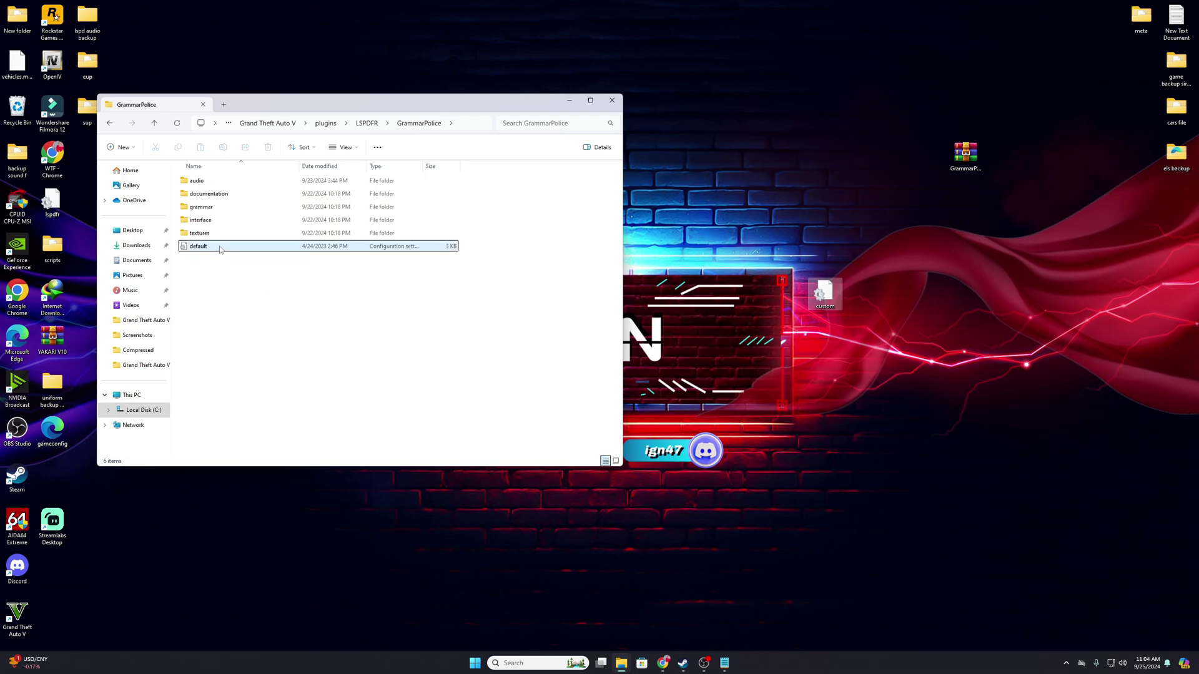
{"action": "right_click", "coordinate": [202, 250]}
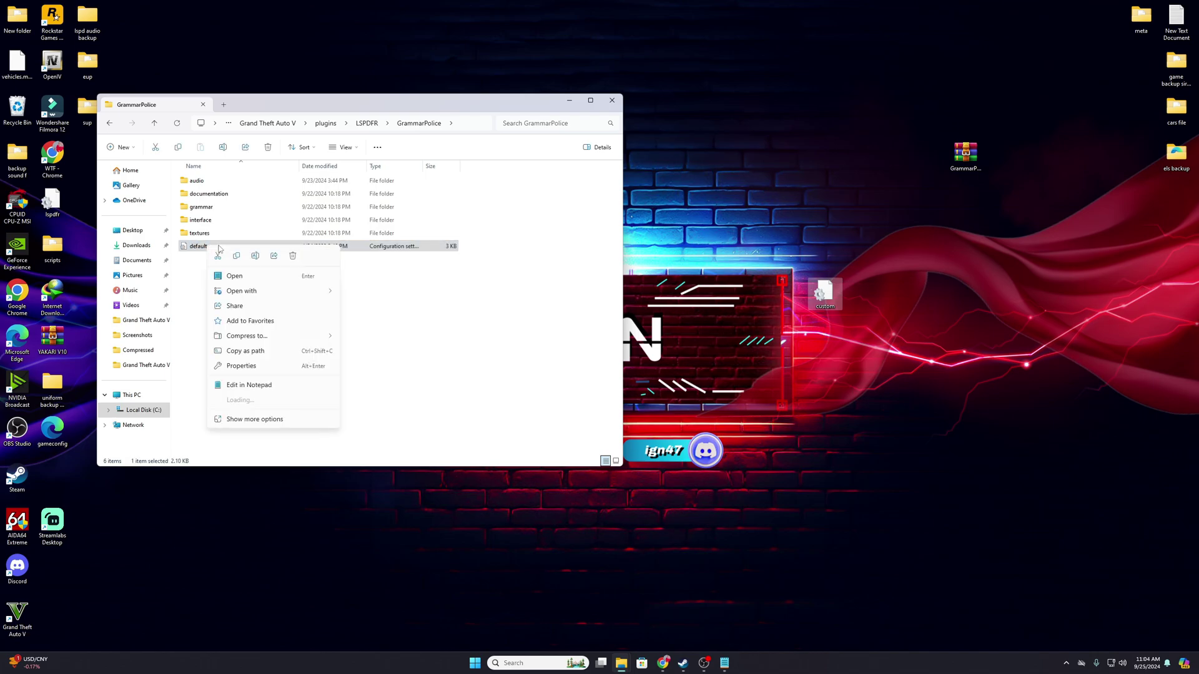
{"action": "left_click", "coordinate": [244, 281]}
{"action": "right_click", "coordinate": [246, 296]}
{"action": "left_click", "coordinate": [258, 309]}
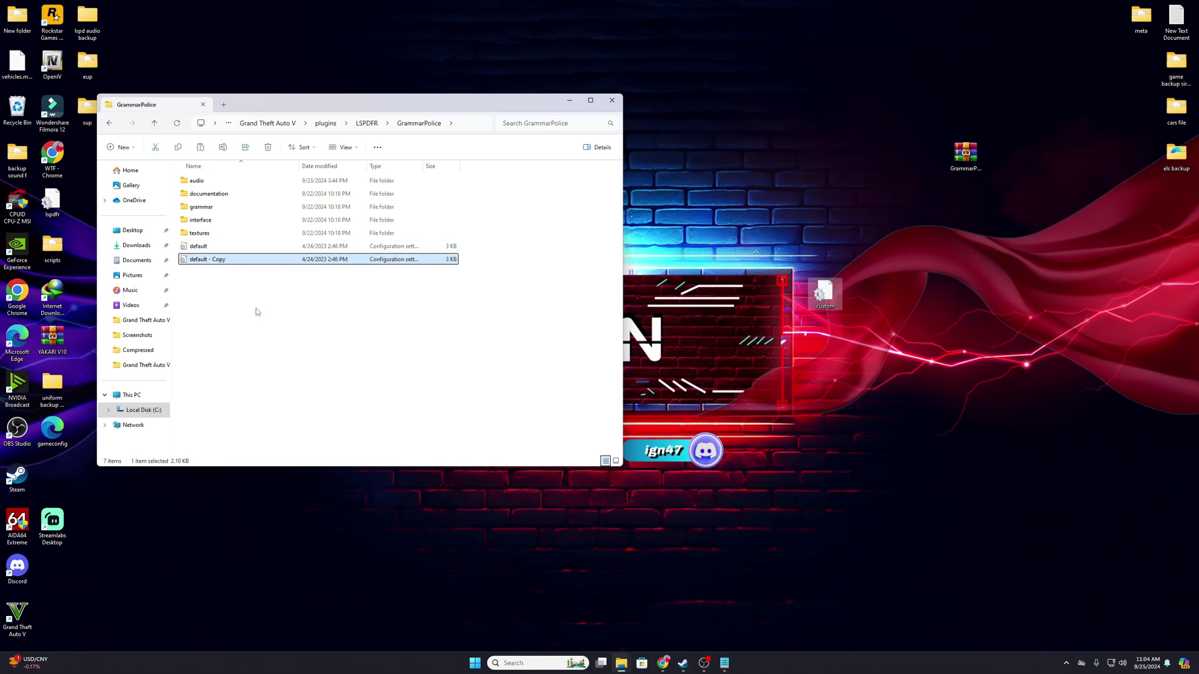
Rename the 'default - Copy' file to custom and open it
{"action": "right_click", "coordinate": [218, 263]}
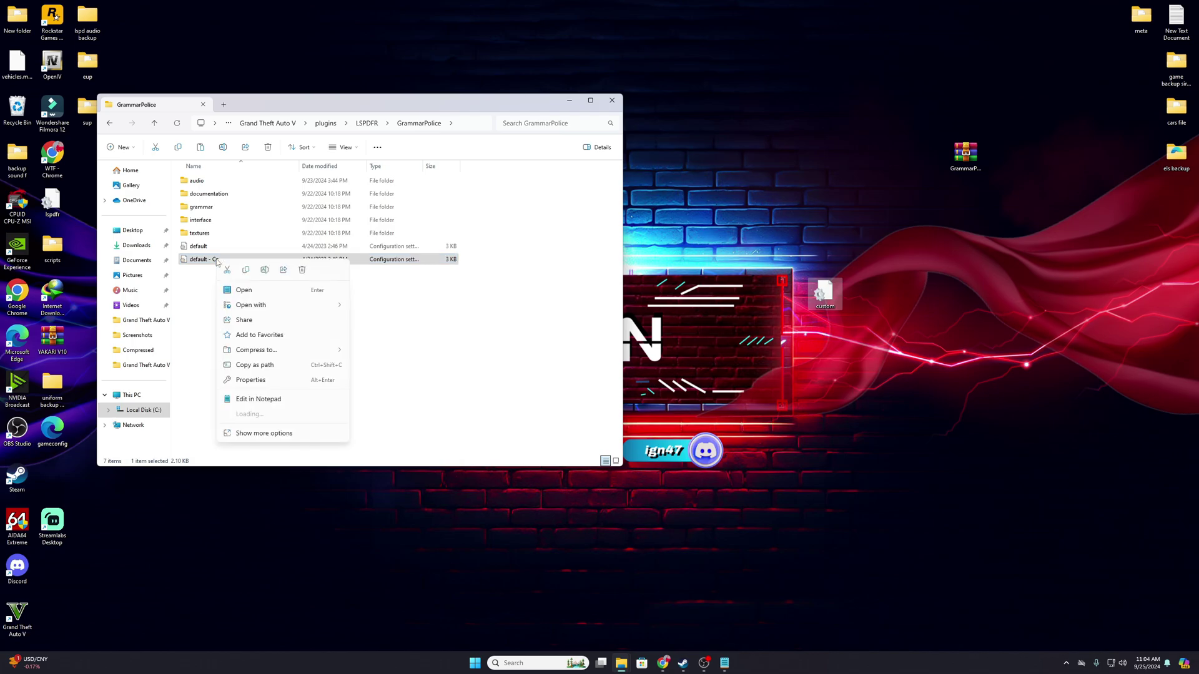
{"action": "left_click", "coordinate": [262, 433]}
{"action": "left_click", "coordinate": [262, 443]}
{"action": "key", "text": "BackSpace"}
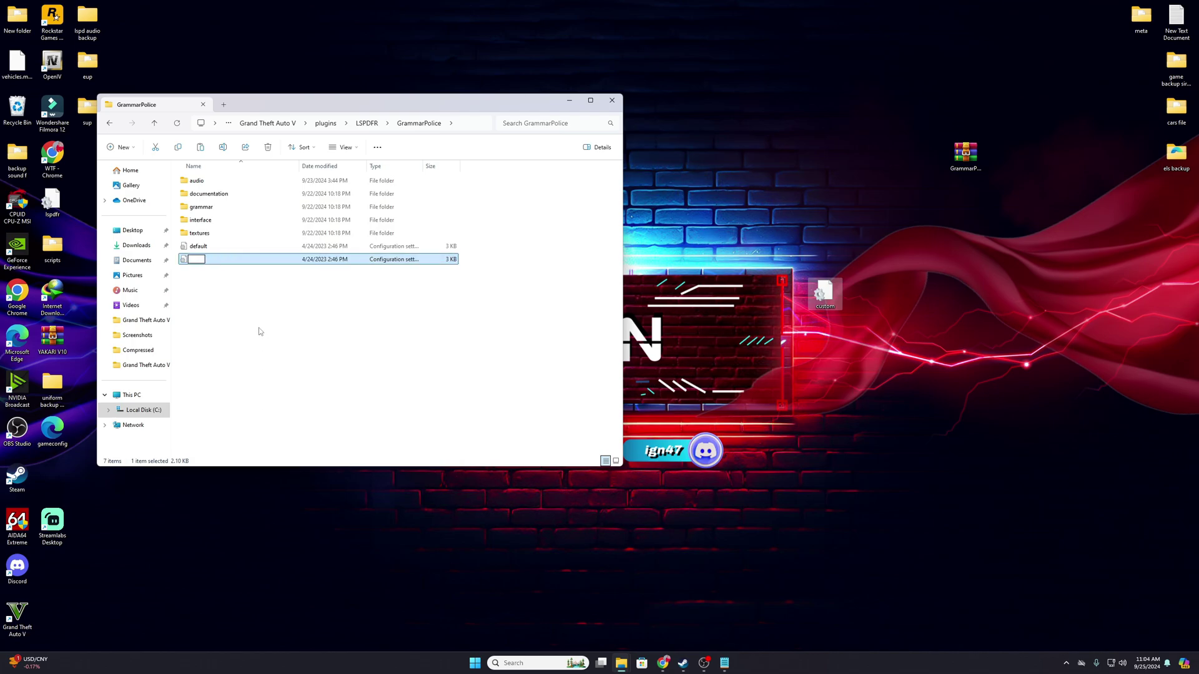
{"action": "type", "text": "custom"}
{"action": "key", "text": "Return"}
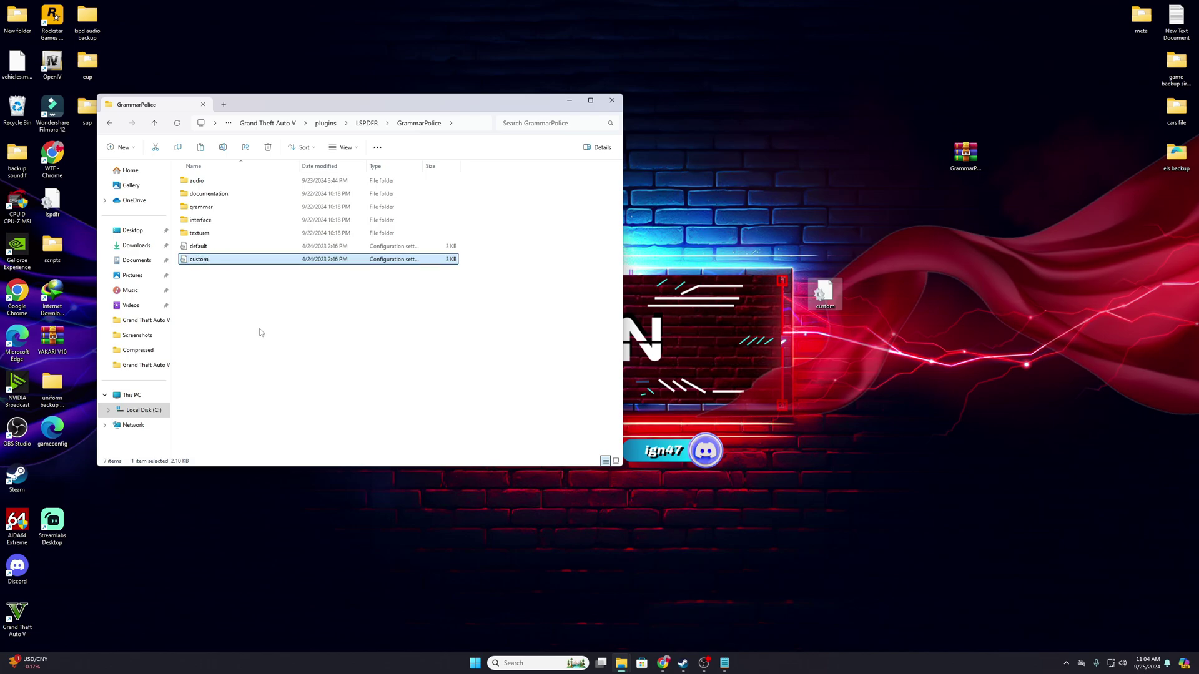
{"action": "left_click", "coordinate": [271, 309]}
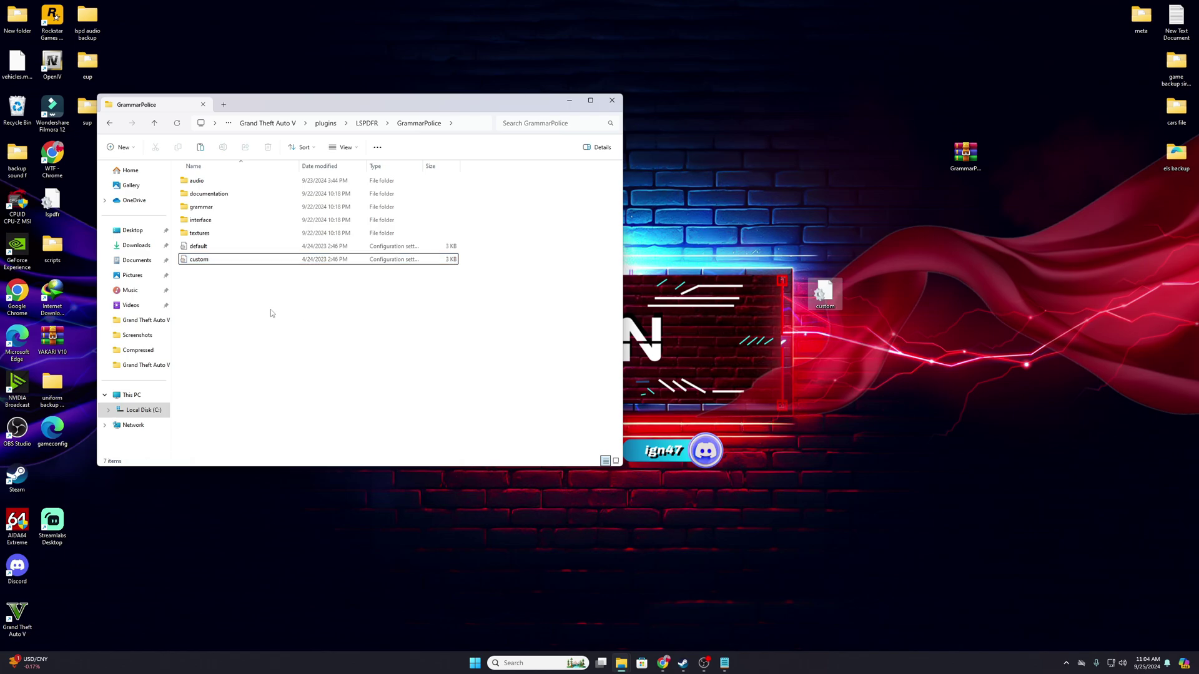
{"action": "double_click", "coordinate": [208, 261]}
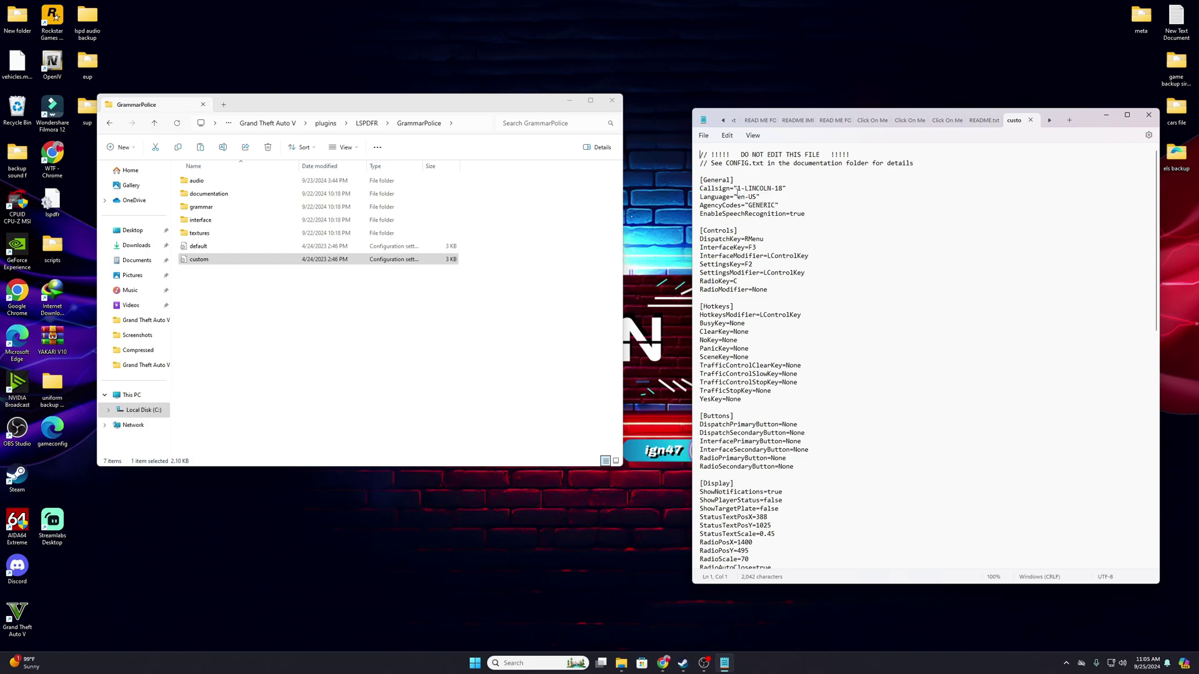
Check the 1-LINCOLN-18 callsign, replace GrammarPolice's custom with the desktop copy, and go back up
{"action": "left_click_drag", "start_coordinate": [739, 188], "coordinate": [782, 191]}
{"action": "left_click", "coordinate": [1148, 115]}
{"action": "left_click_drag", "start_coordinate": [825, 291], "coordinate": [500, 314]}
{"action": "left_click", "coordinate": [568, 256]}
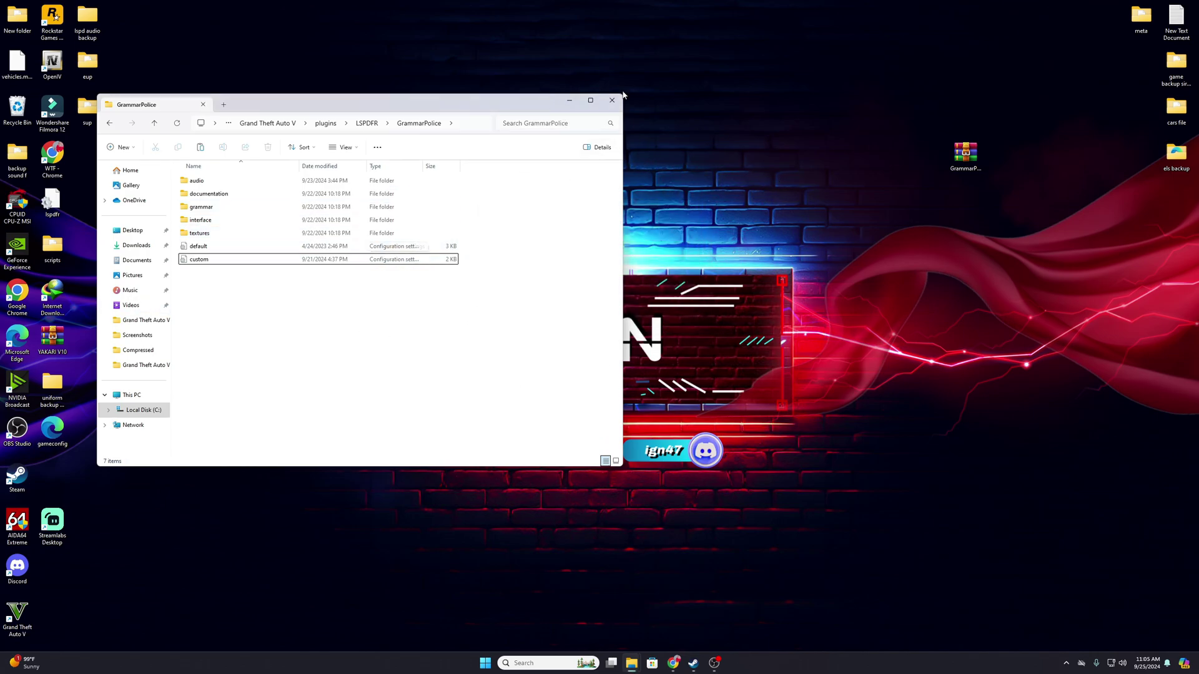
{"action": "key", "text": "alt+Left"}
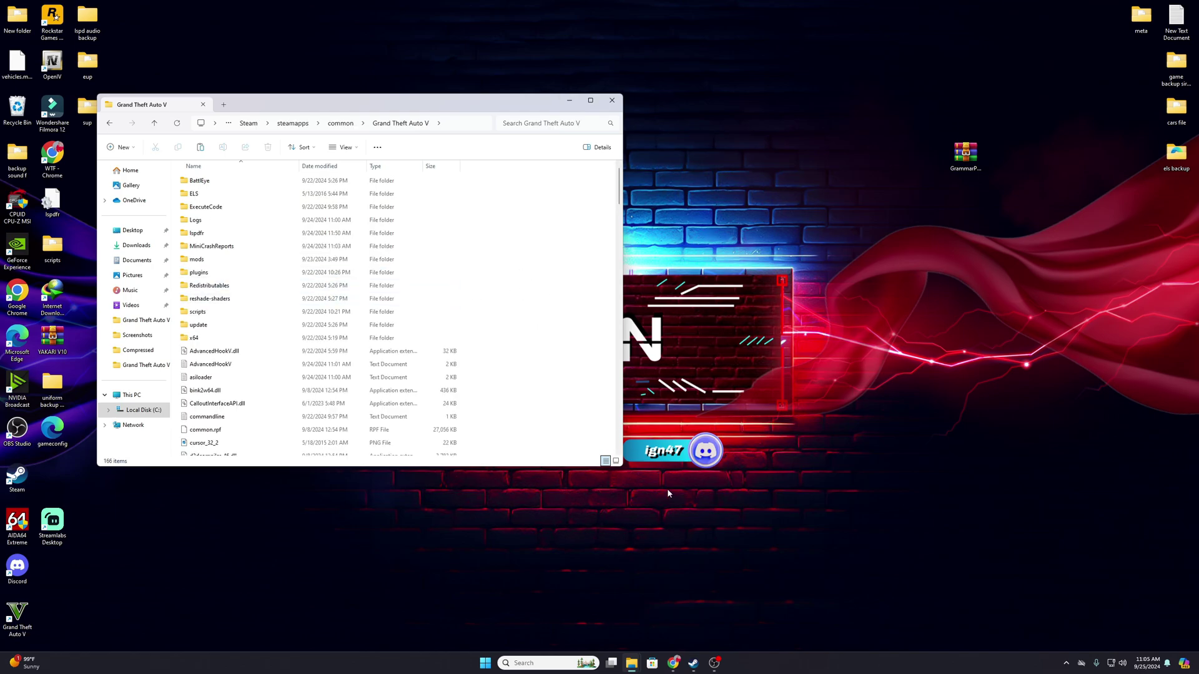
Download RAGENativeUI.zip from the alexguirre/RAGENativeUI 1.9.2 GitHub releases page through IDM
{"action": "left_click", "coordinate": [673, 663]}
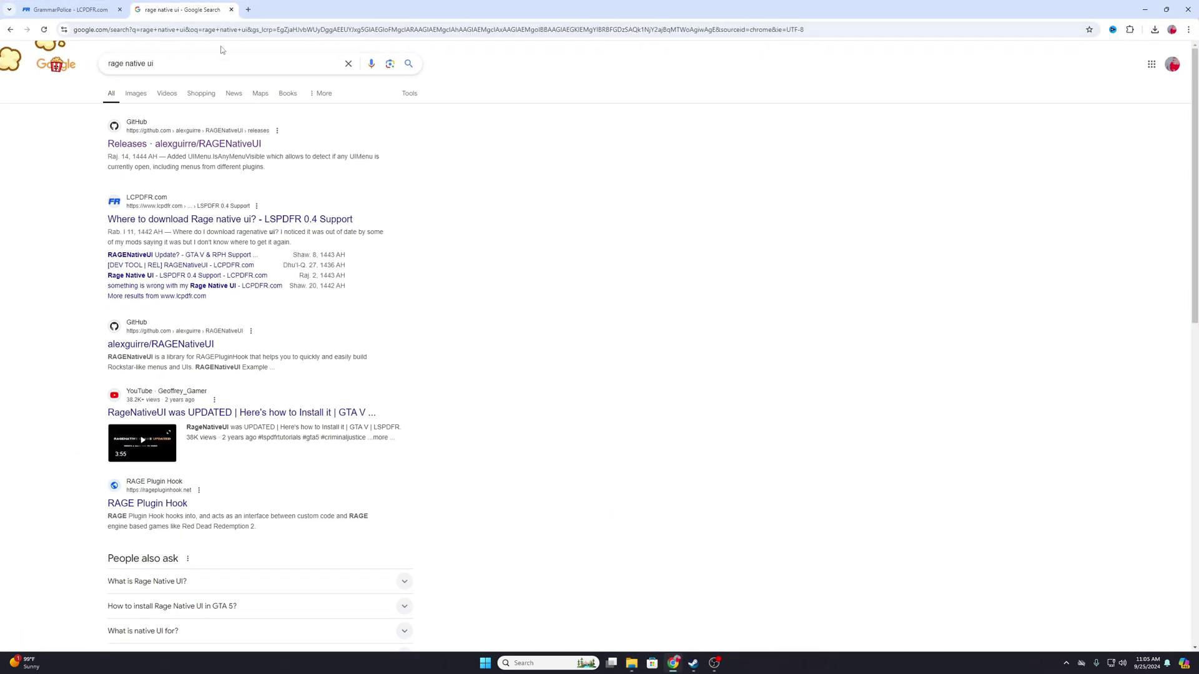
{"action": "left_click", "coordinate": [165, 147]}
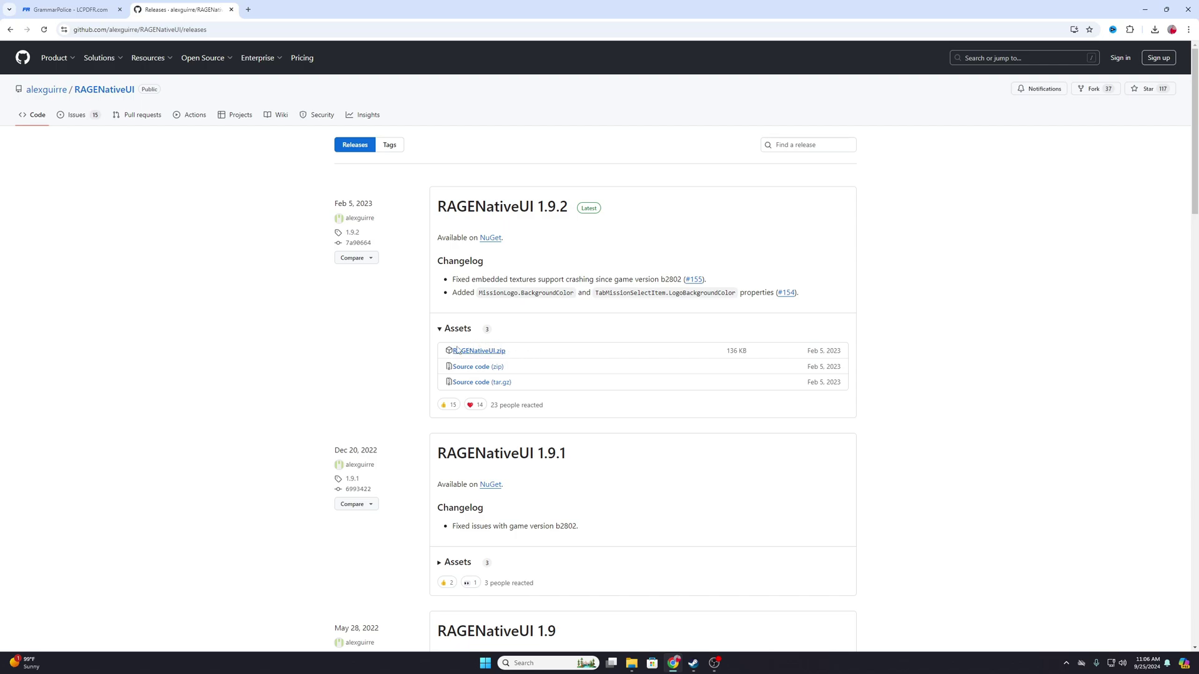
{"action": "left_click", "coordinate": [487, 355]}
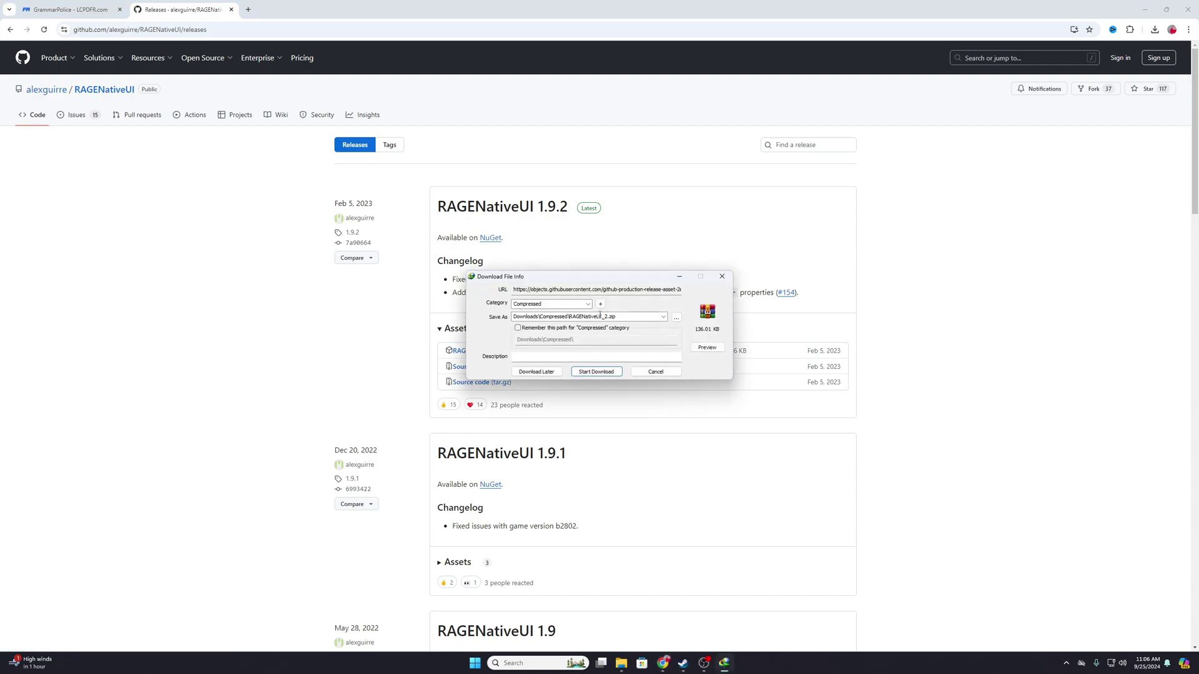
{"action": "left_click", "coordinate": [605, 376]}
Copy RAGENativeUI.dll and RAGENativeUI.xml into the Grand Theft Auto V folder, replacing the old files
{"action": "left_click", "coordinate": [522, 364]}
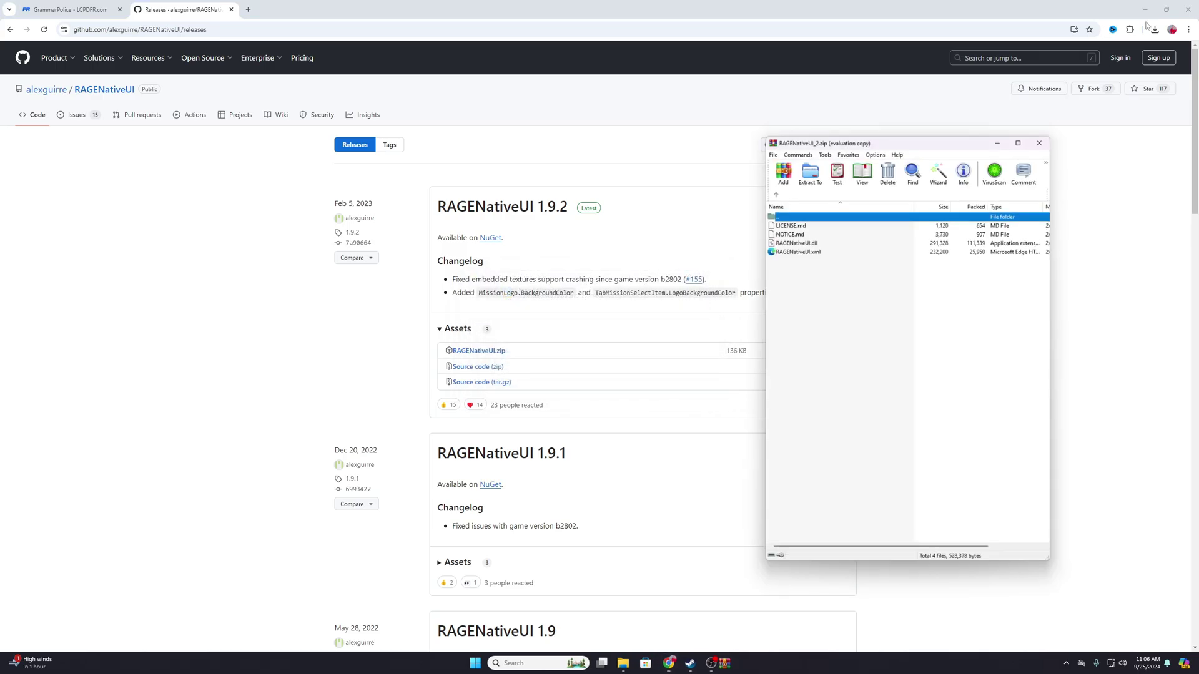
{"action": "left_click", "coordinate": [1144, 9]}
{"action": "left_click_drag", "start_coordinate": [818, 284], "coordinate": [805, 242]}
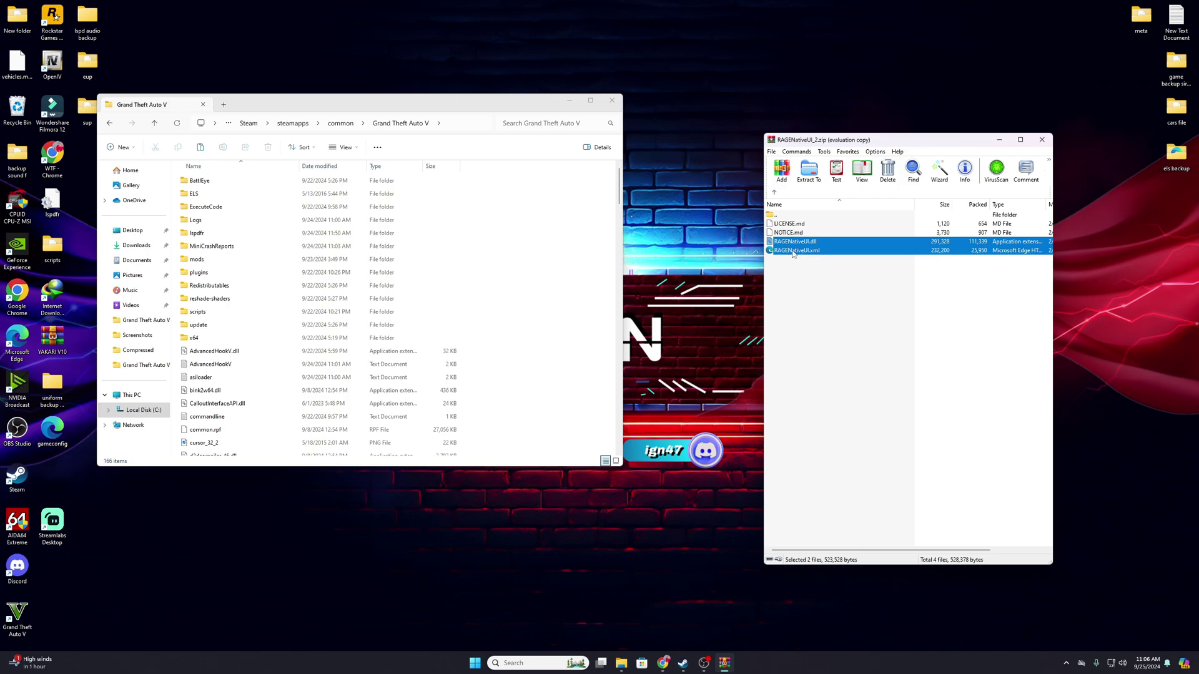
{"action": "left_click_drag", "start_coordinate": [824, 247], "coordinate": [575, 314]}
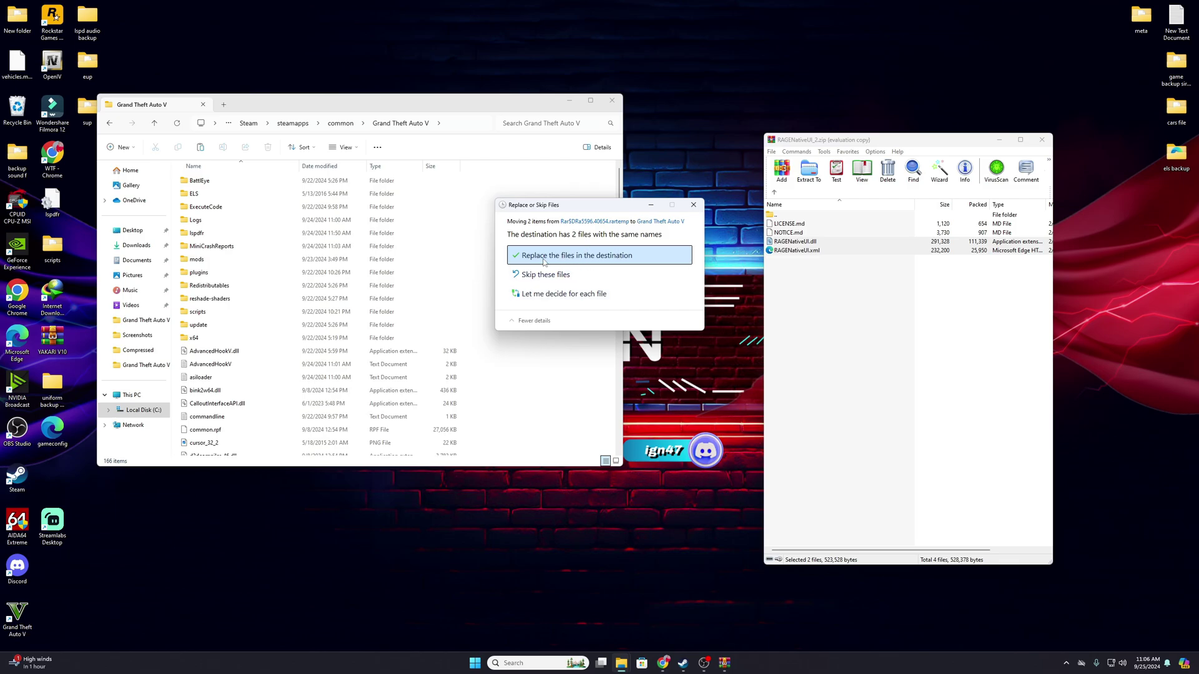
{"action": "left_click", "coordinate": [567, 257]}
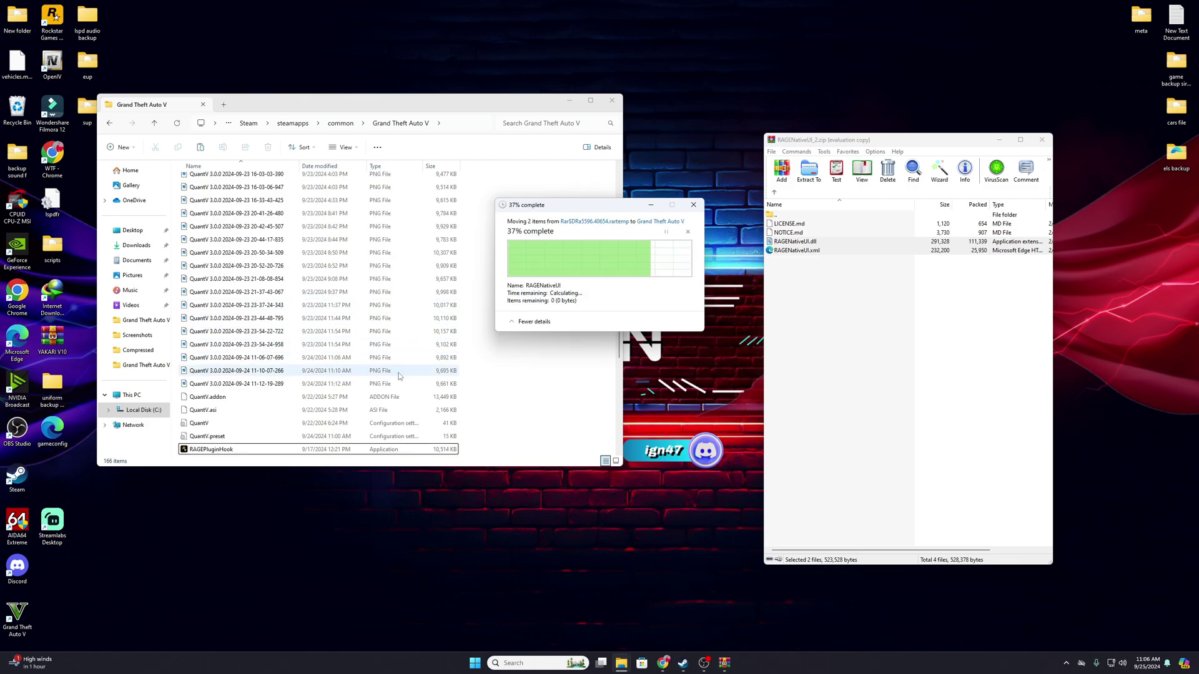
{"action": "scroll", "coordinate": [601, 378], "scroll_direction": "down", "scroll_amount": 5}
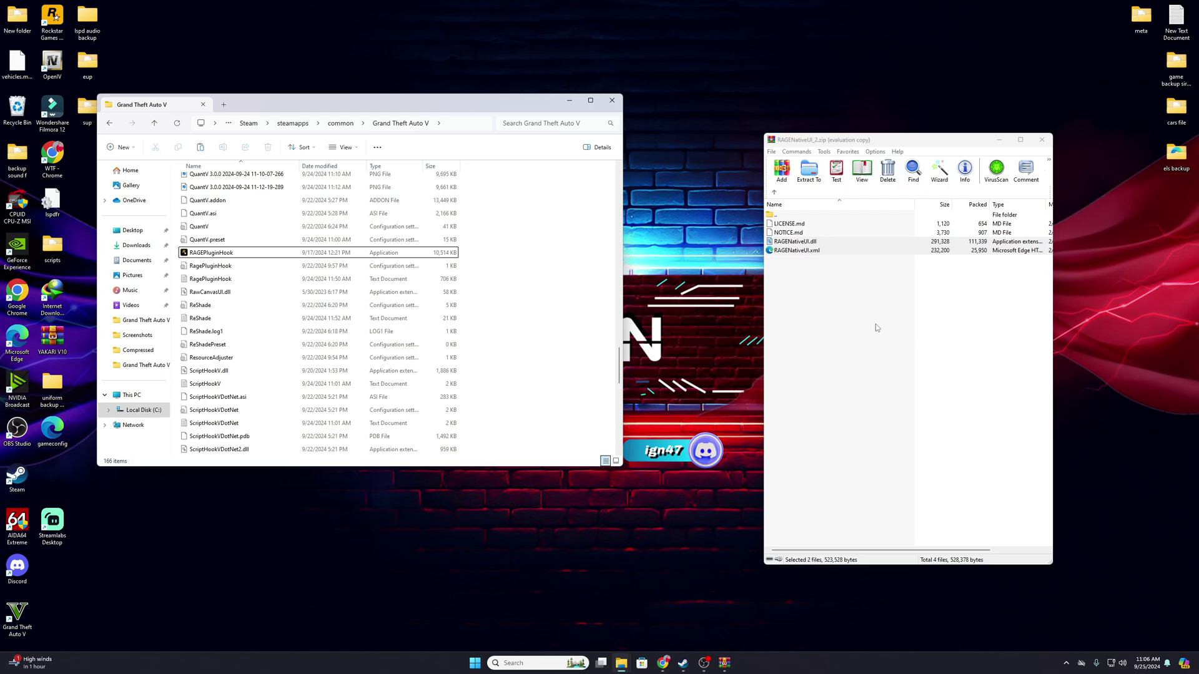
{"action": "left_click", "coordinate": [1045, 142]}
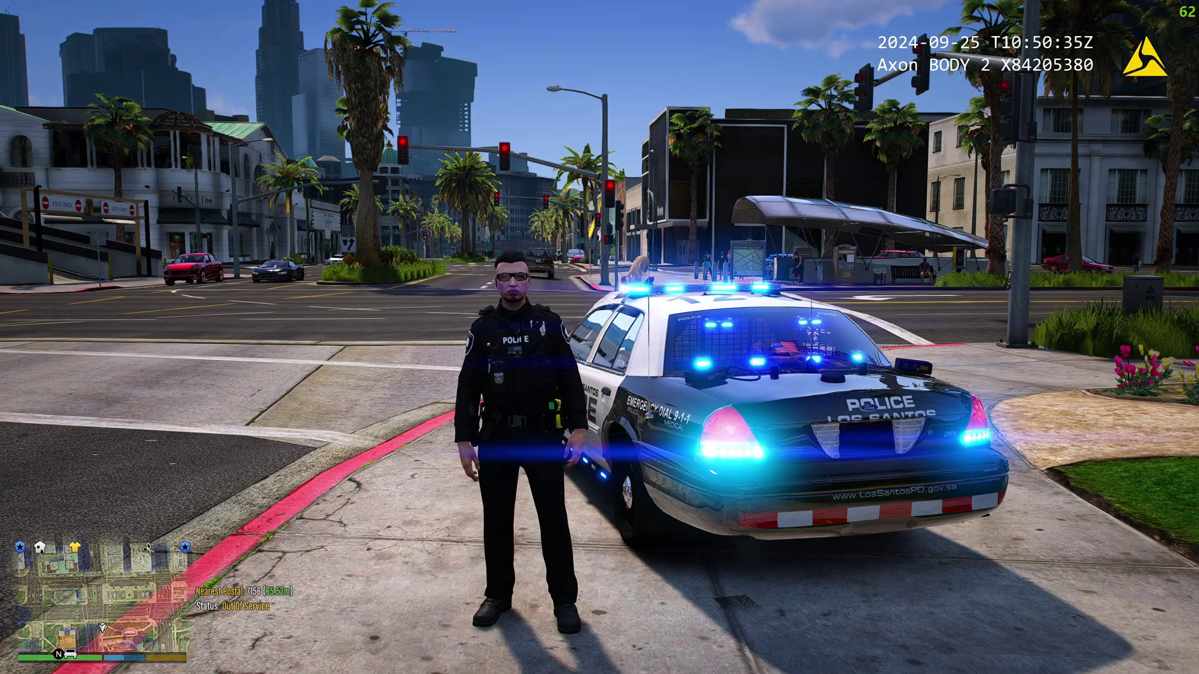
Open the Grammar Police menu with F10 and set Display Settings' Show Player Status to No
{"action": "key", "text": "F10"}
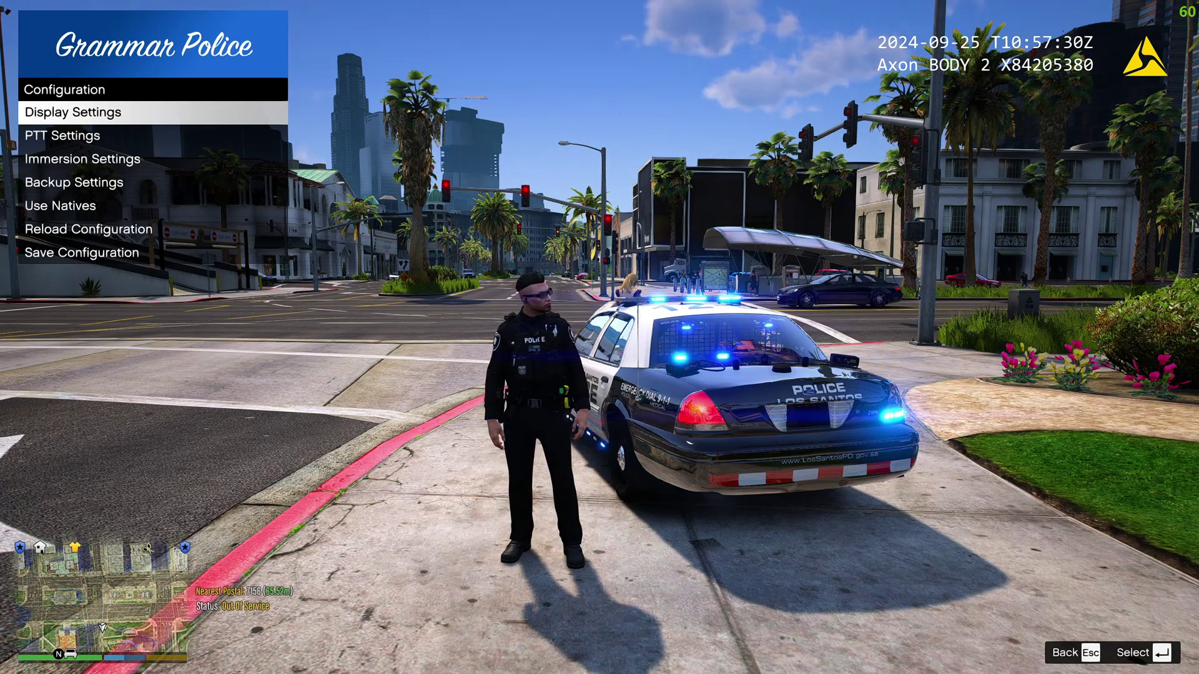
{"action": "key", "text": "Return"}
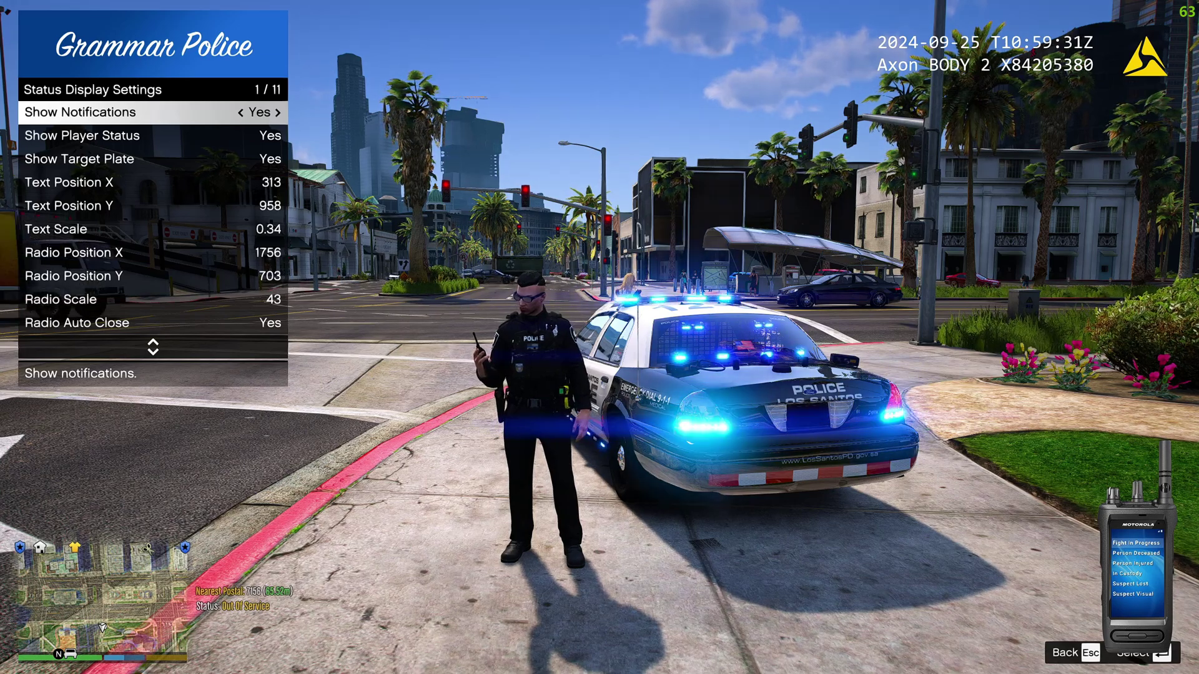
{"action": "key", "text": "Down"}
{"action": "key", "text": "Right"}
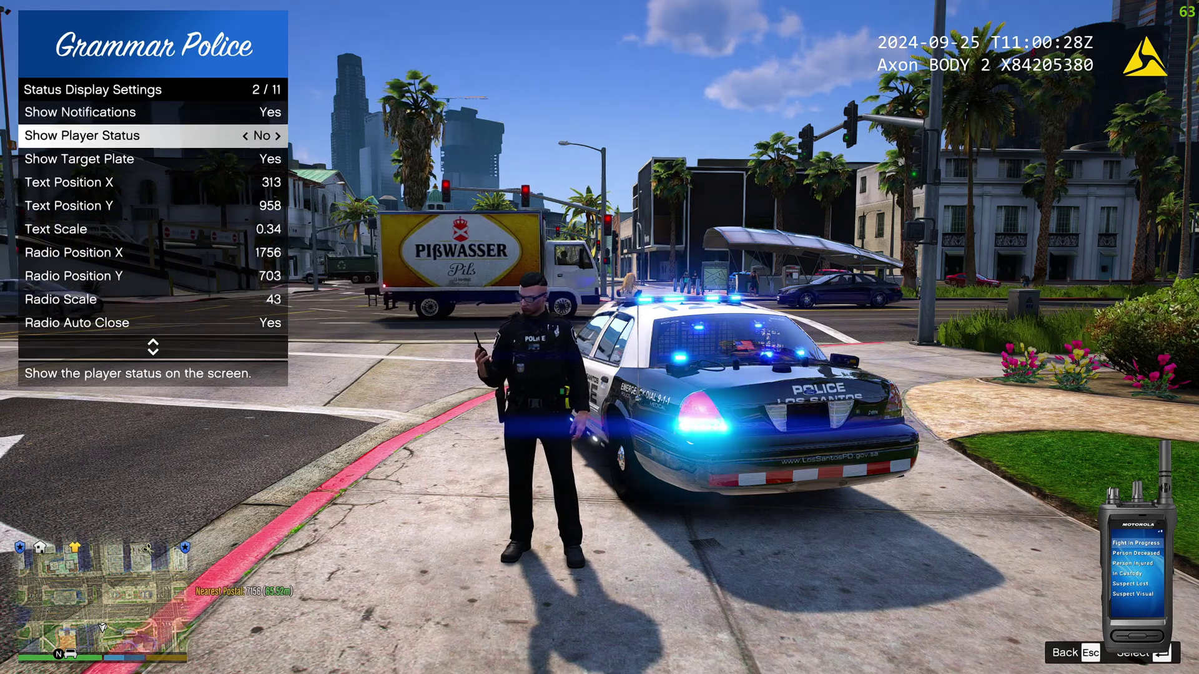